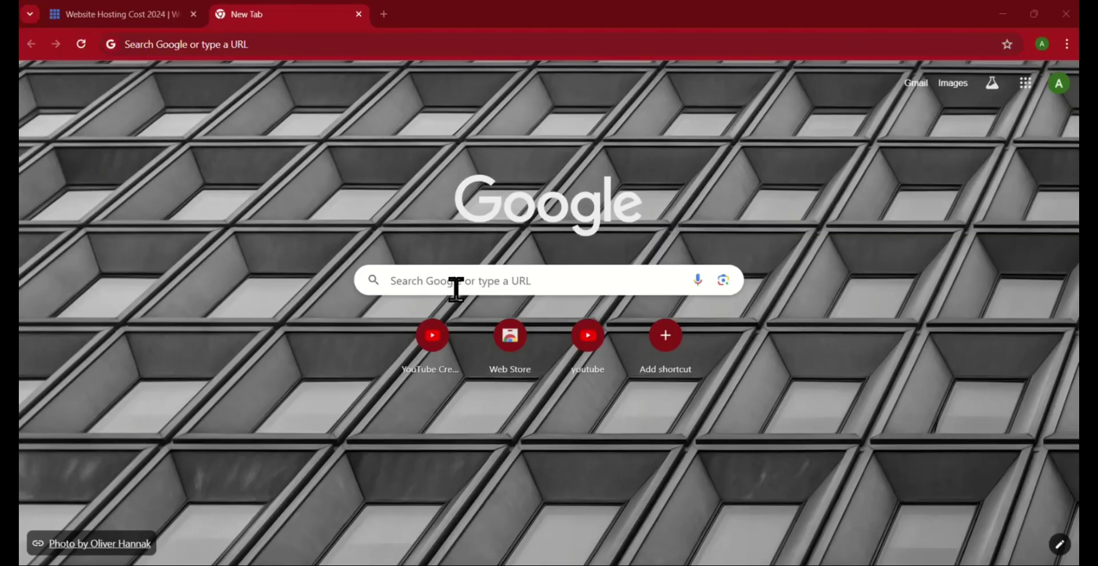
Search Google for 'capcut online editor' and open CapCut's Free Online Video Editor.
left_click(456, 289)
type("capcut online editor")
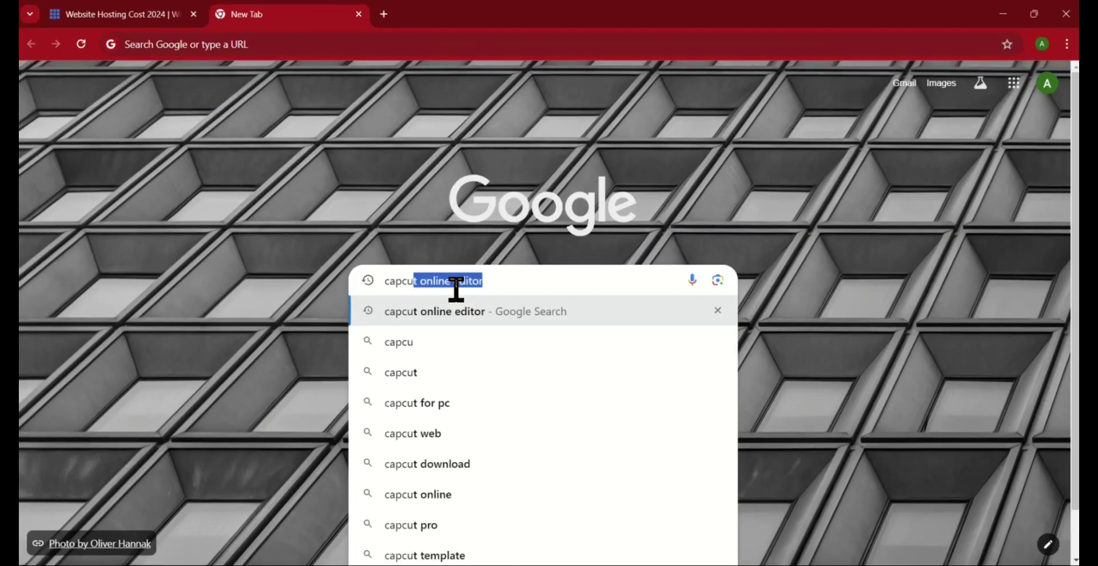
left_click(544, 327)
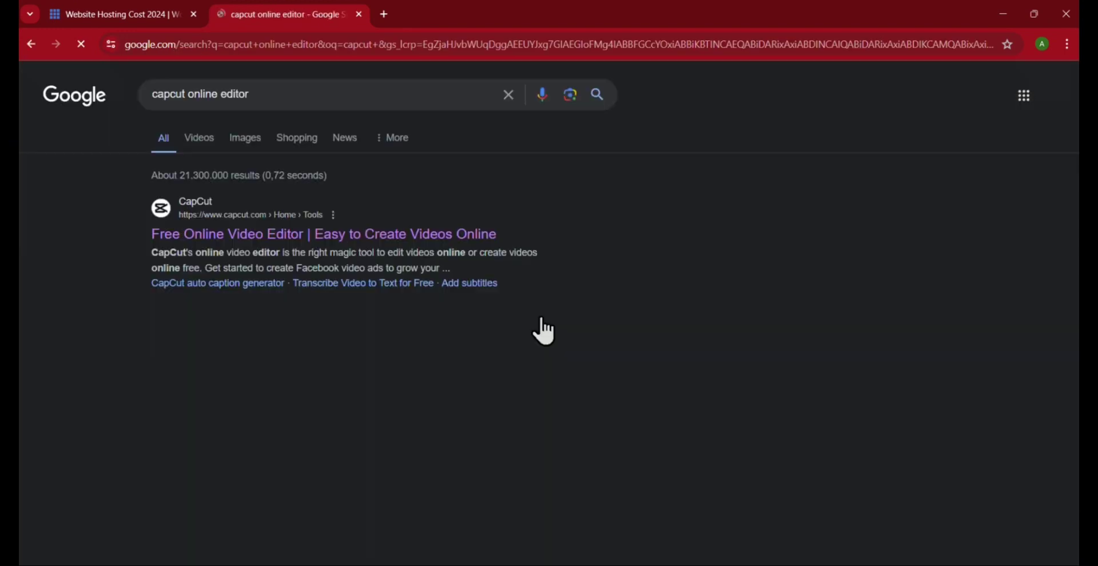
left_click(378, 234)
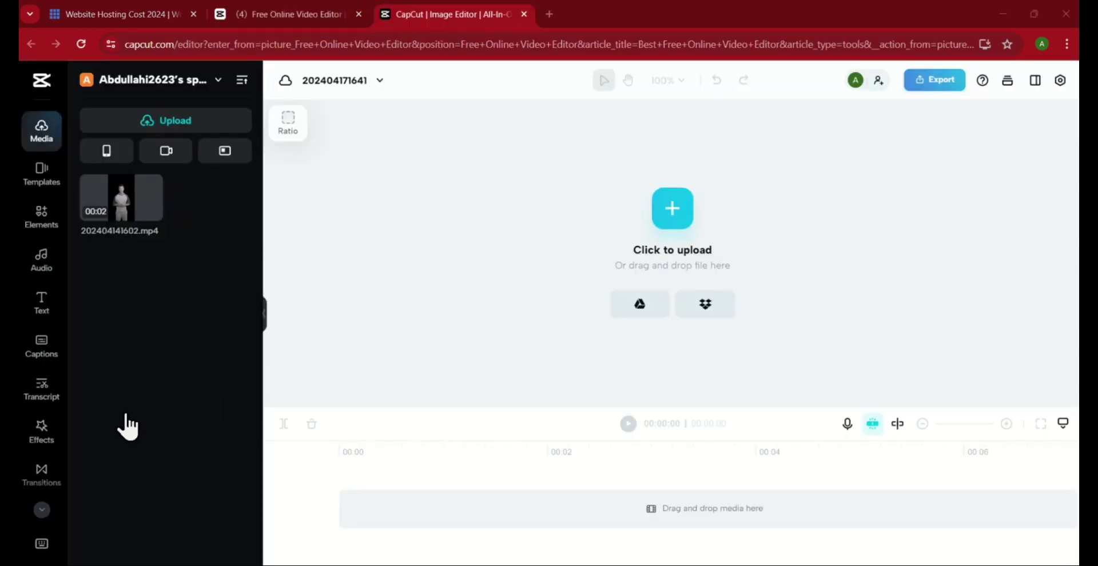
Open the full AI Characters library from Elements and start scrolling its grid.
left_click(43, 224)
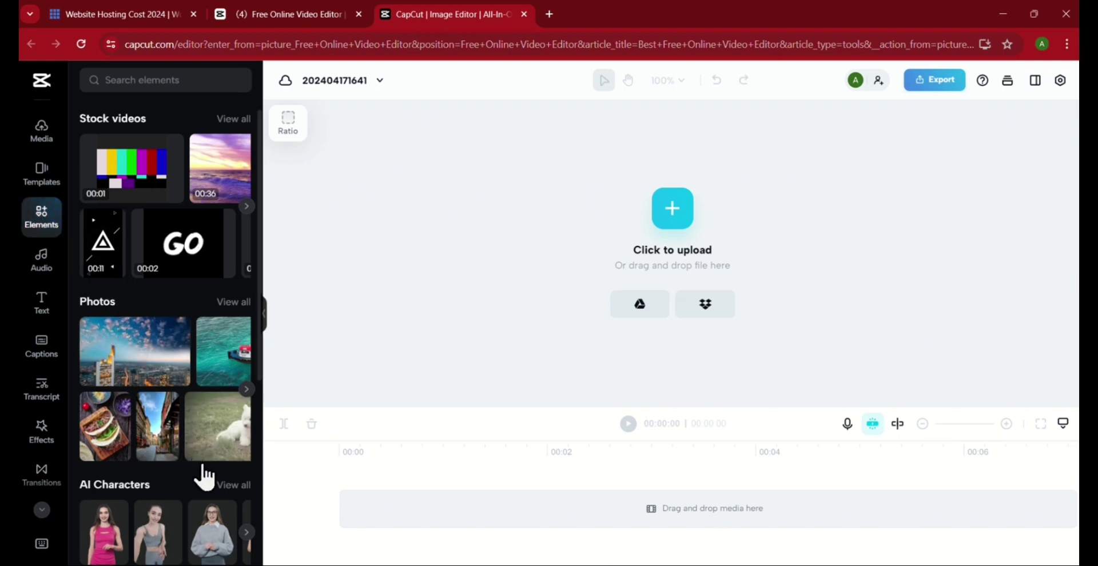
left_click(232, 486)
scroll(540, 366, "down", 3)
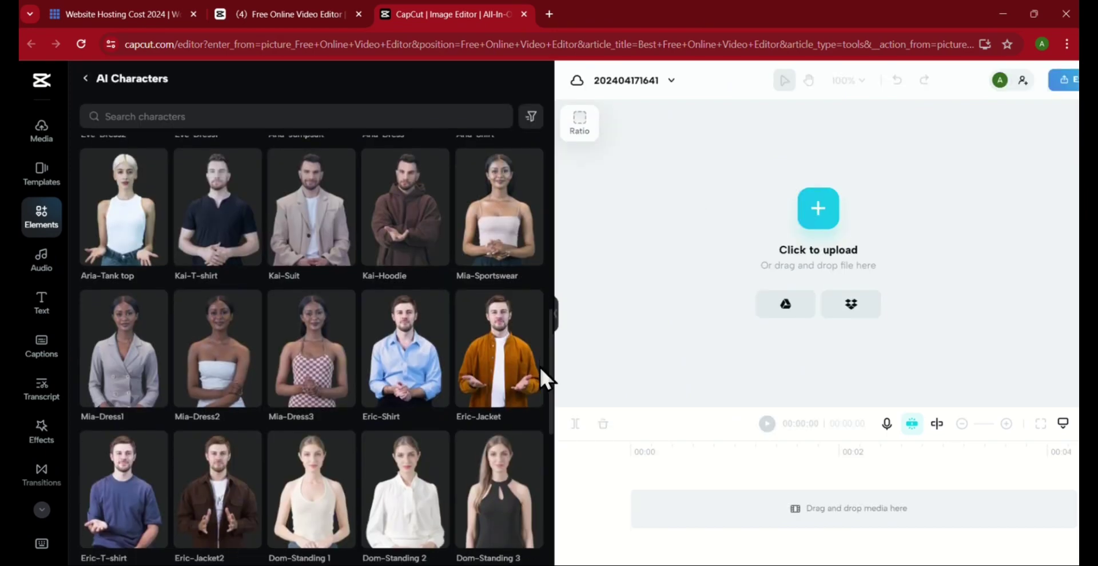
scroll(540, 369, "down", 3)
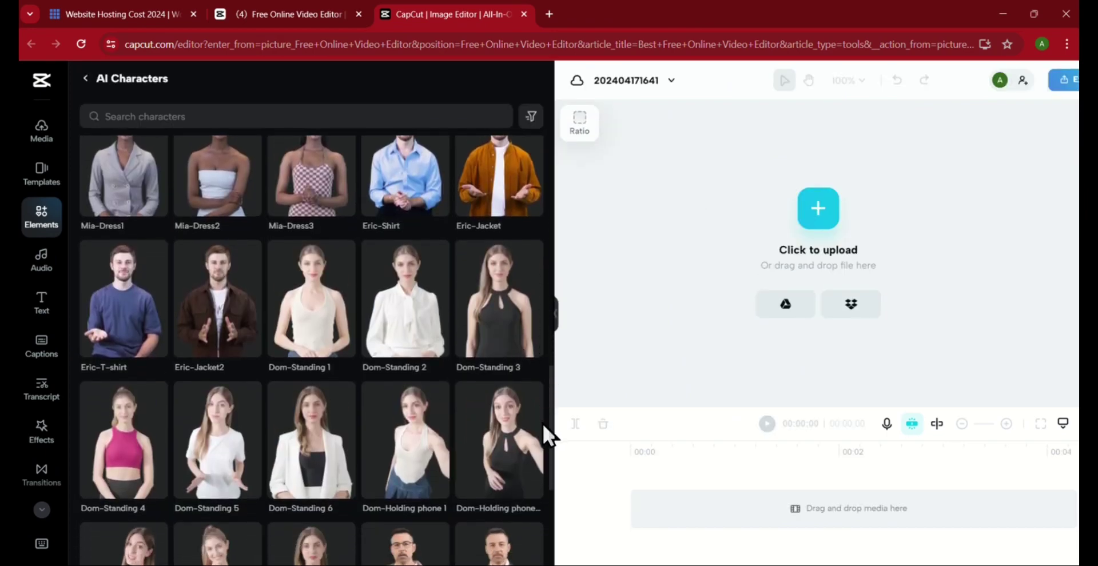
scroll(543, 424, "down", 4)
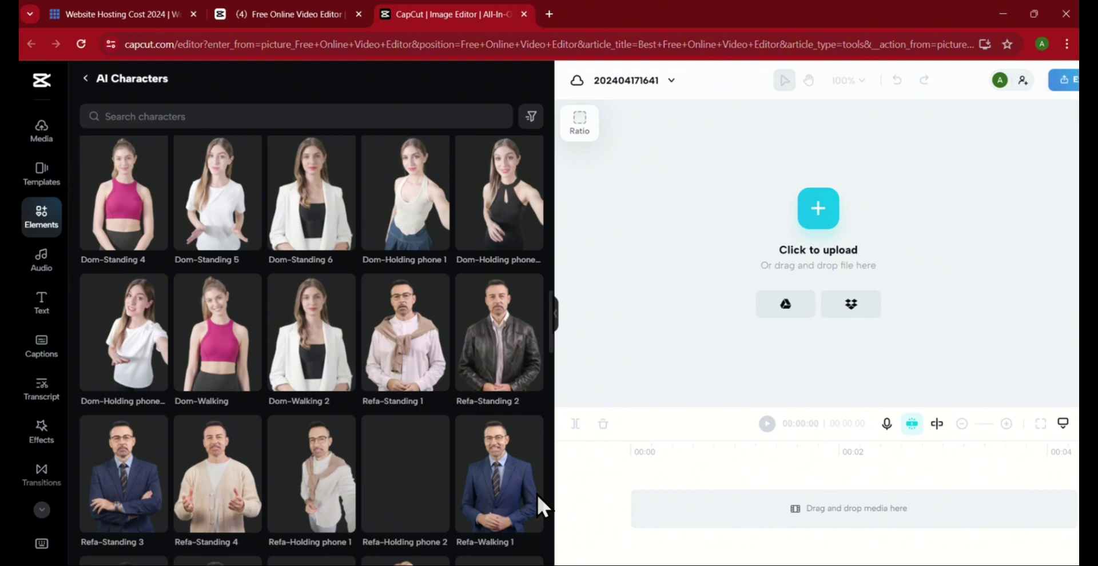
scroll(537, 494, "down", 4)
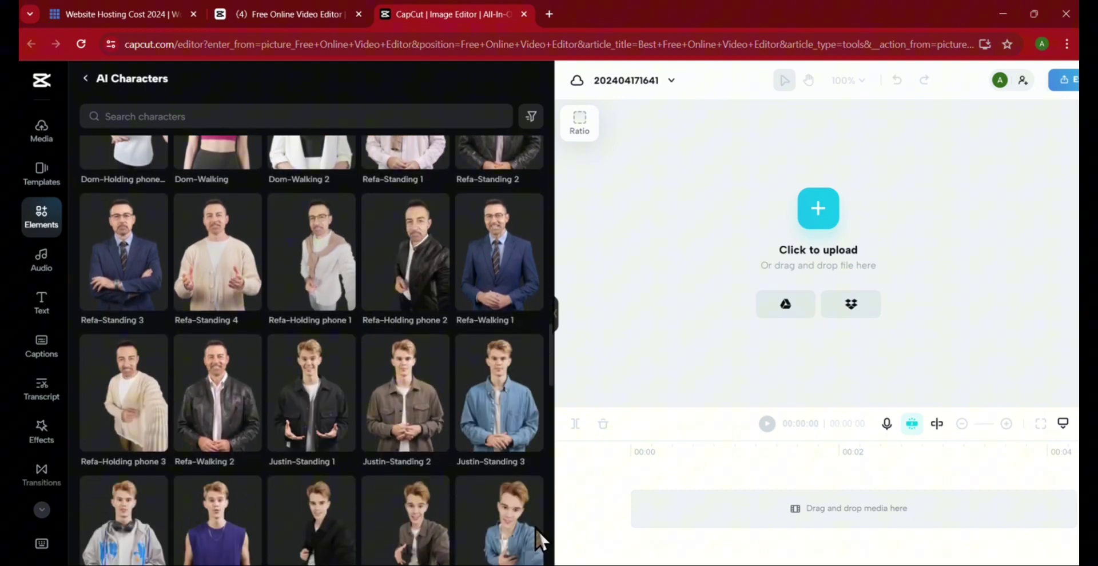
Scroll further down the AI Characters grid to the Justin-Walking and Grace cards.
scroll(540, 541, "down", 2)
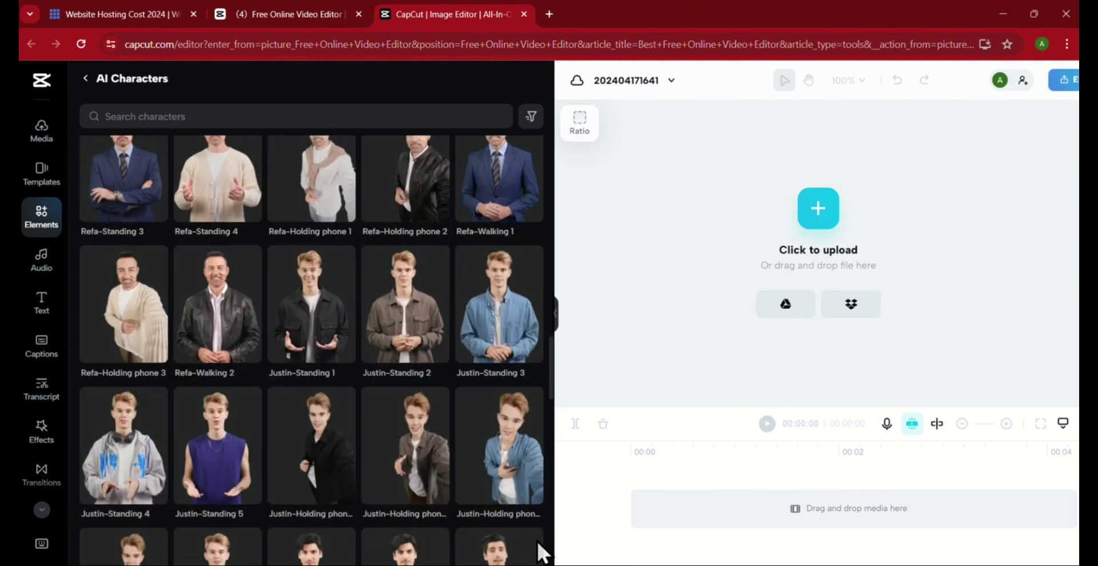
scroll(540, 552, "down", 5)
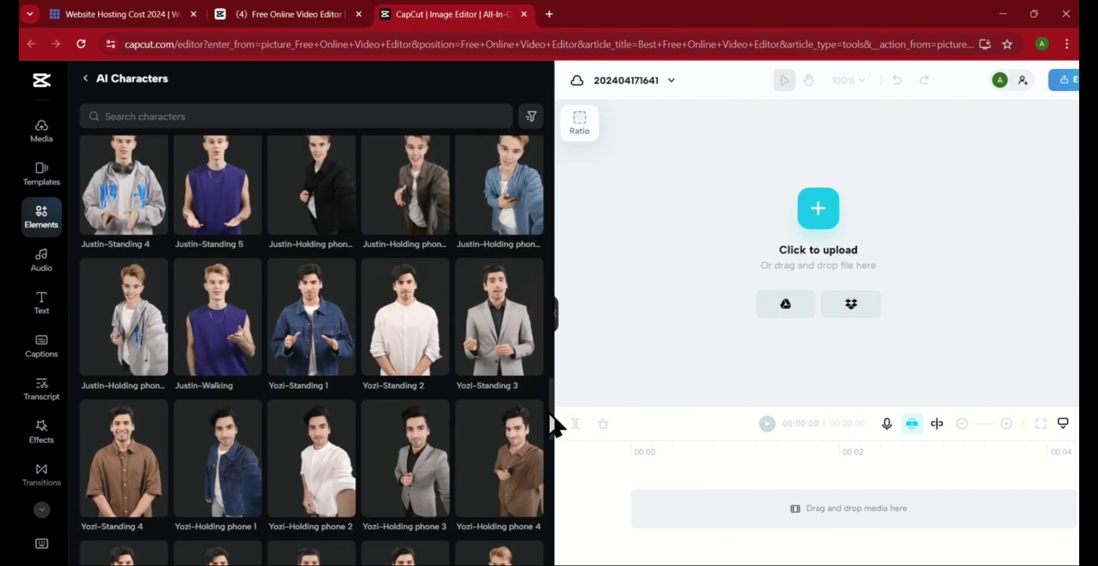
left_click_drag(551, 416, 225, 503)
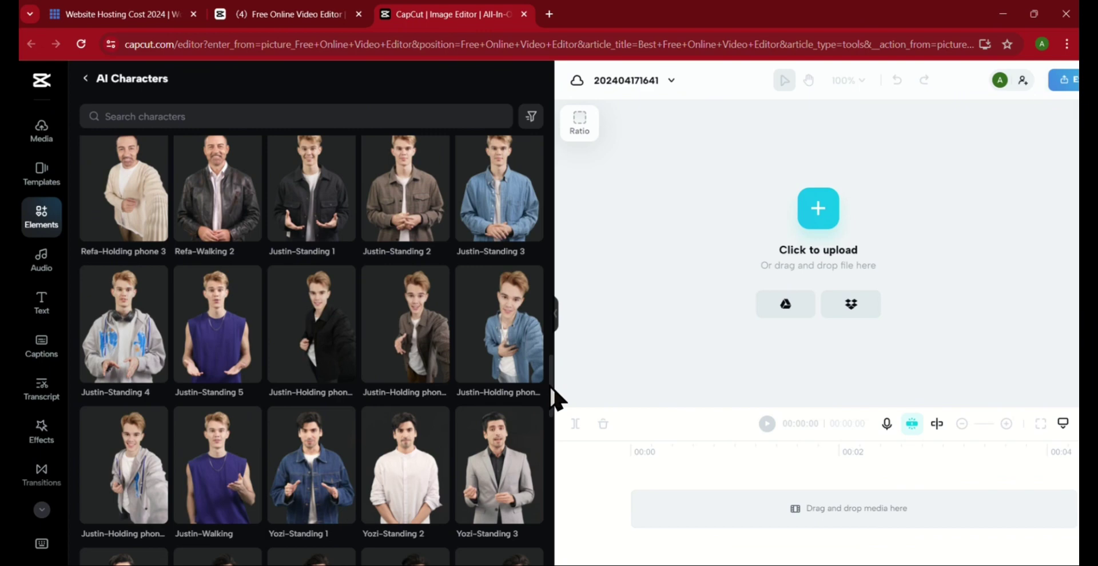
scroll(551, 390, "down", 5)
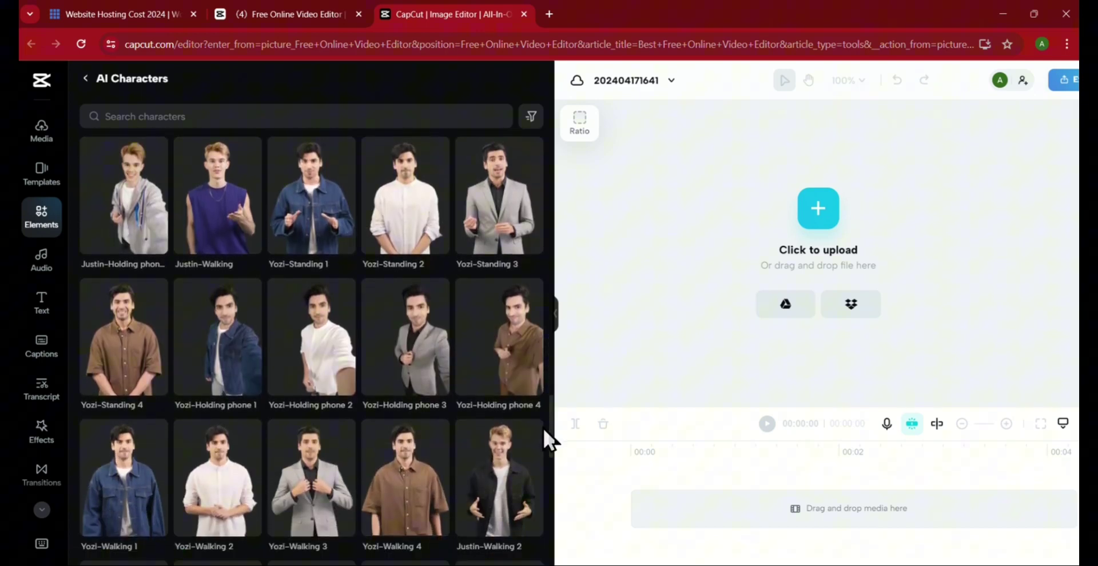
scroll(550, 457, "down", 3)
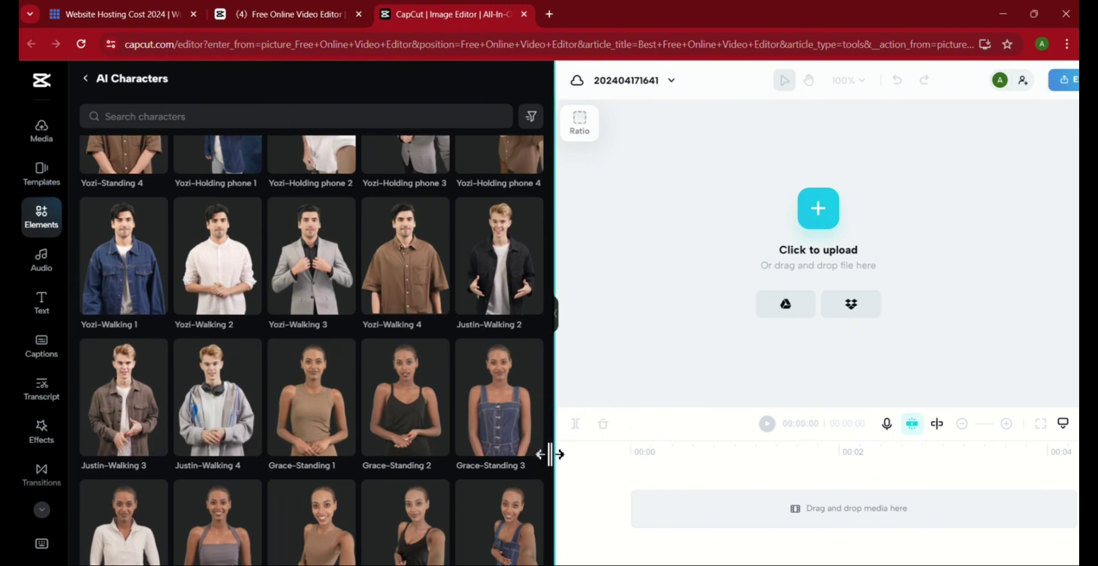
left_click_drag(552, 458, 555, 301)
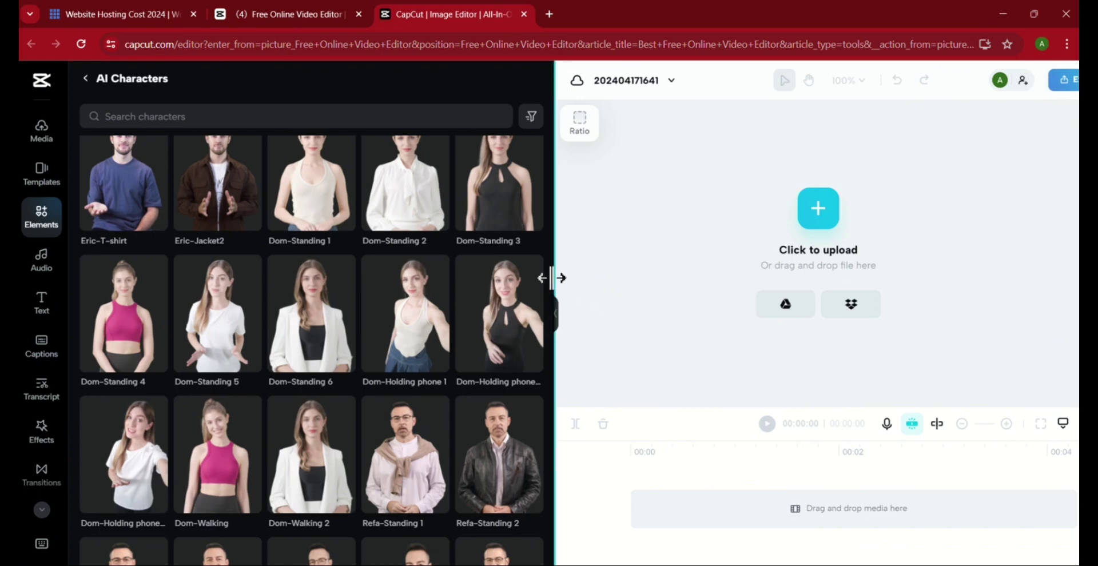
left_click_drag(552, 278, 546, 278)
scroll(213, 424, "down", 10)
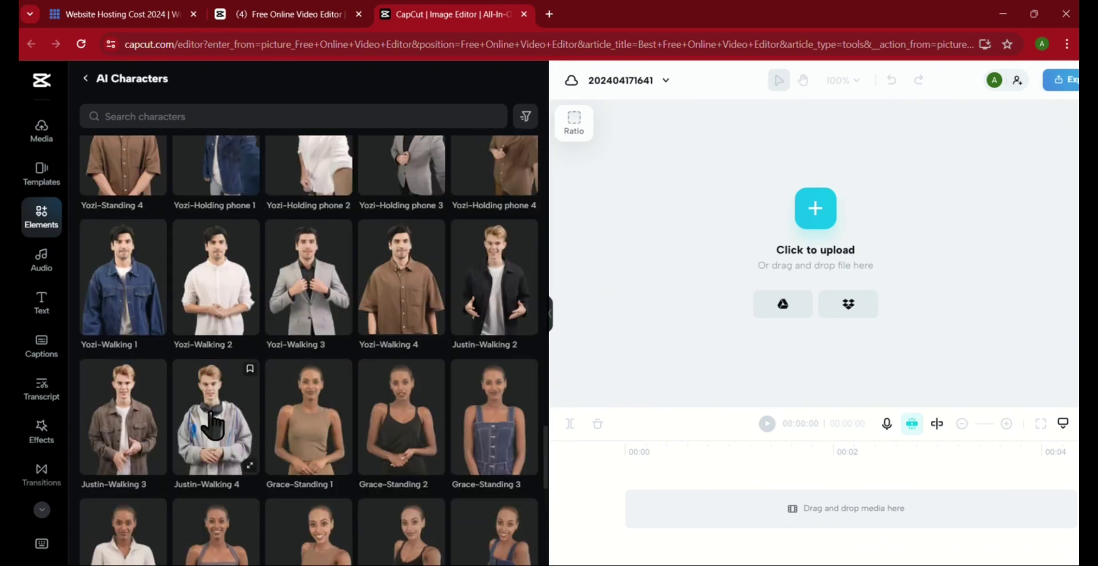
Add Justin-Walking 4 to the timeline and set the canvas aspect ratio to 16:9.
left_click(213, 425)
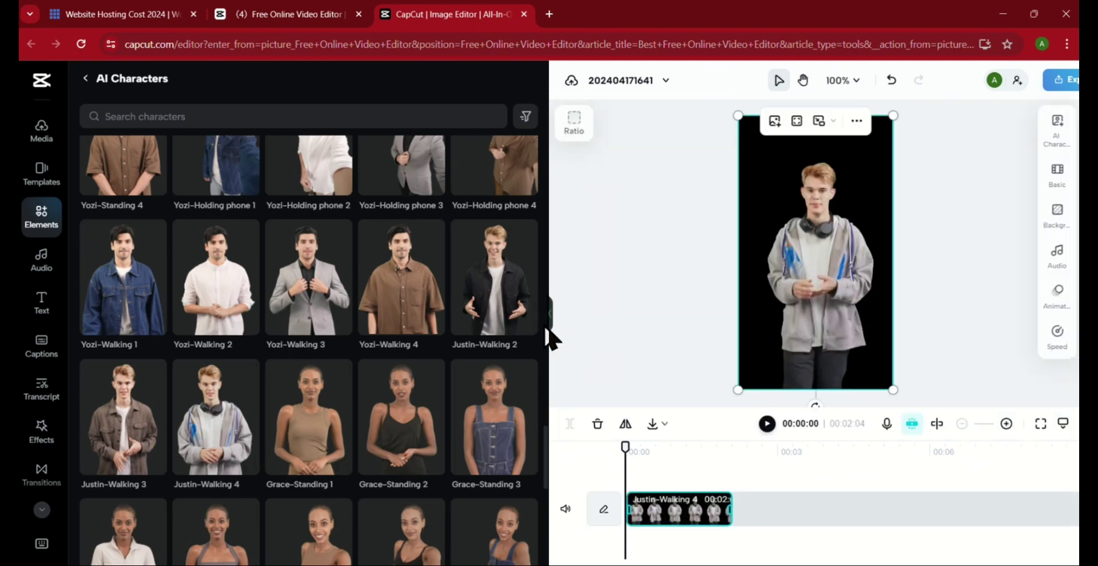
left_click_drag(546, 331, 317, 331)
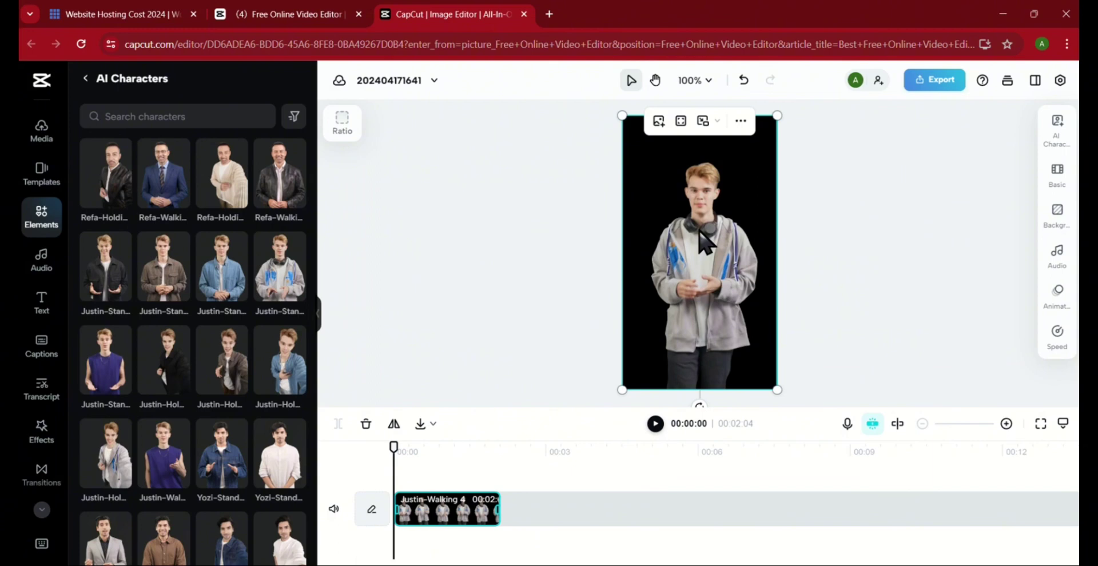
left_click(343, 128)
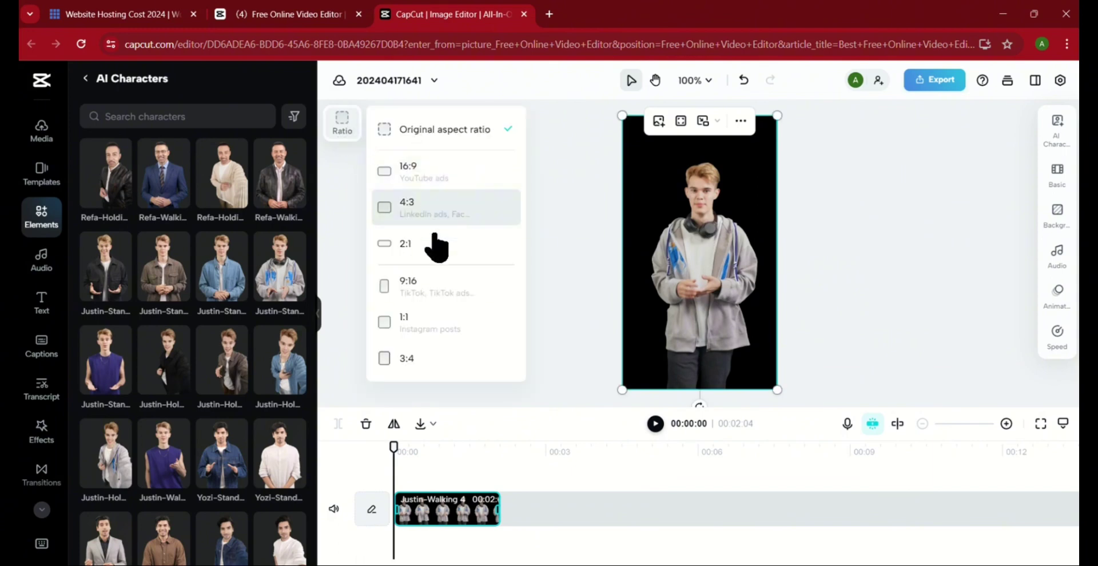
left_click(445, 171)
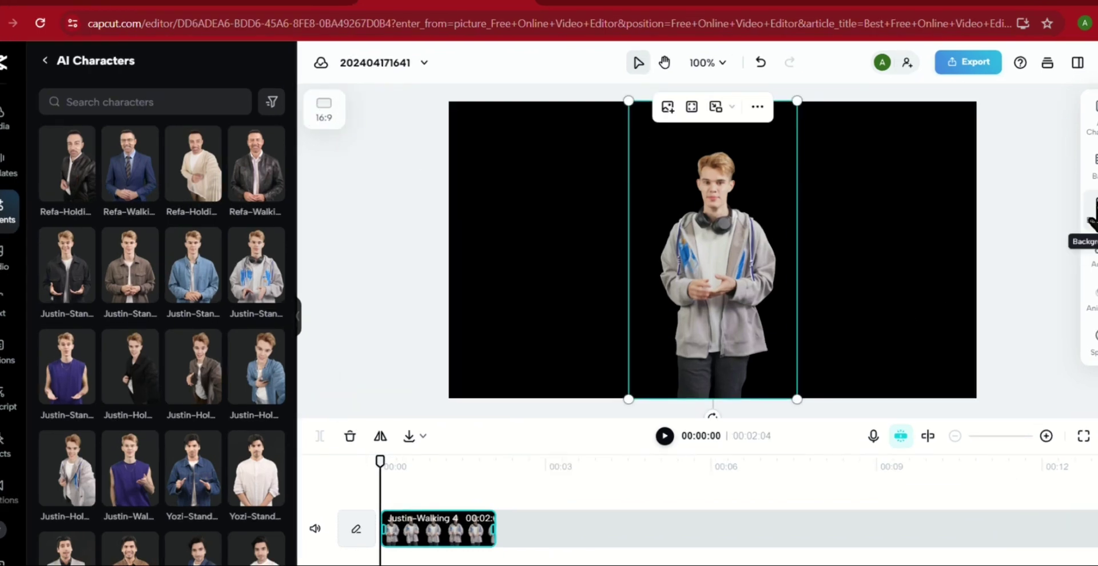
Preview white, light pink, hot pink, dark green and light blue canvas backgrounds.
left_click(1093, 215)
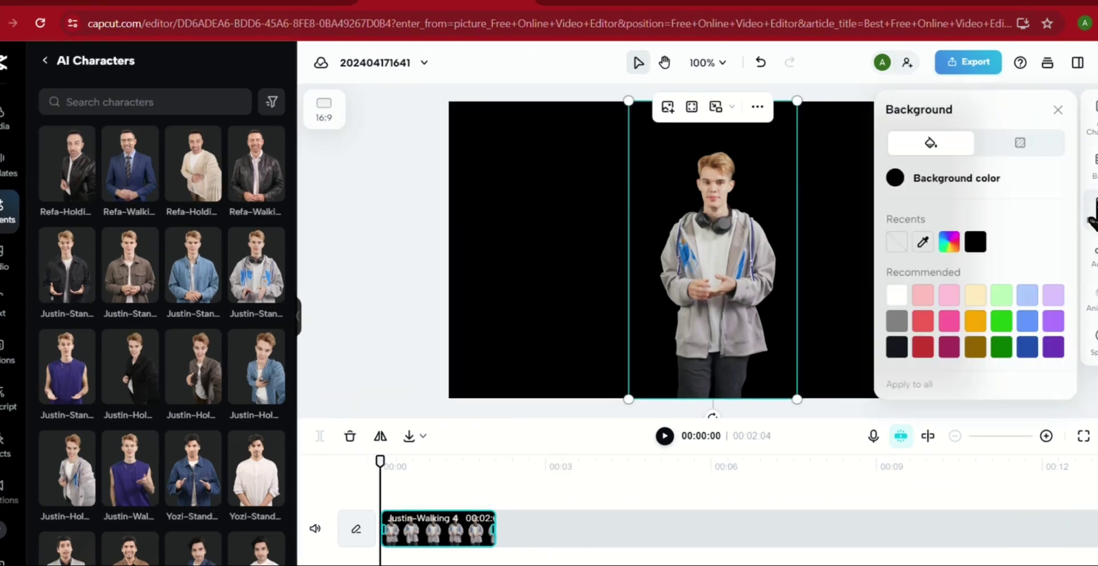
left_click(902, 296)
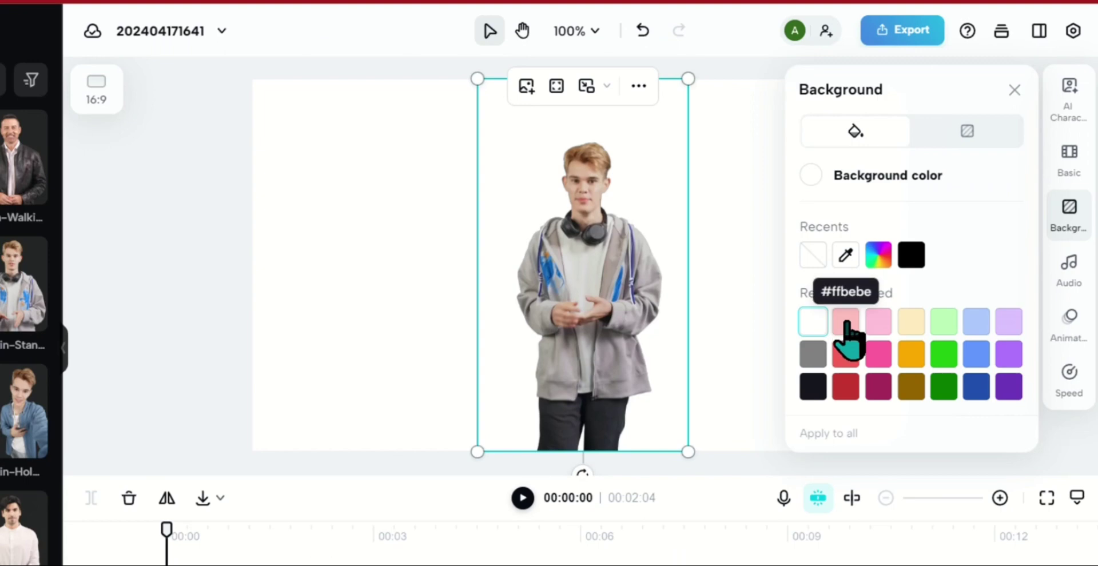
left_click(845, 322)
left_click(879, 354)
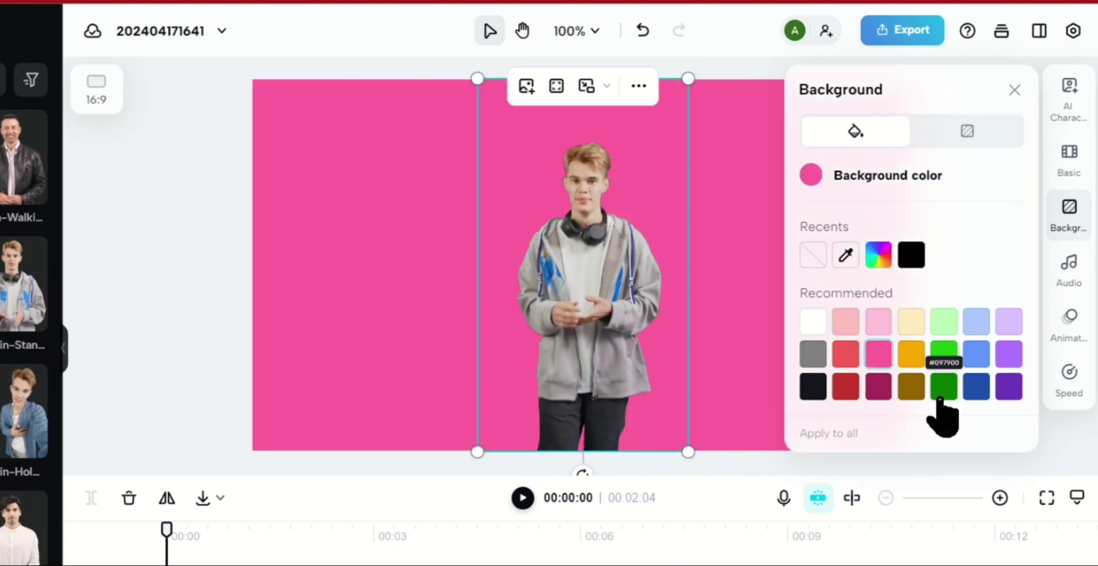
left_click(944, 386)
left_click(976, 323)
Preview medium blue, light green, bright green, hot pink, dark blue, dark purple, then bright green.
left_click(980, 355)
left_click(943, 321)
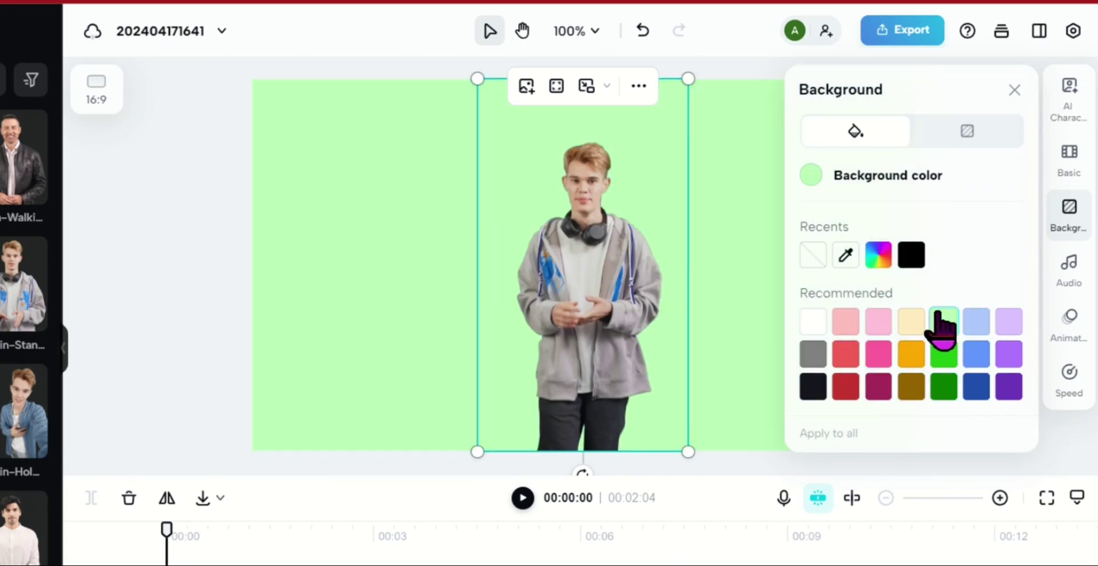
left_click(944, 355)
left_click(879, 354)
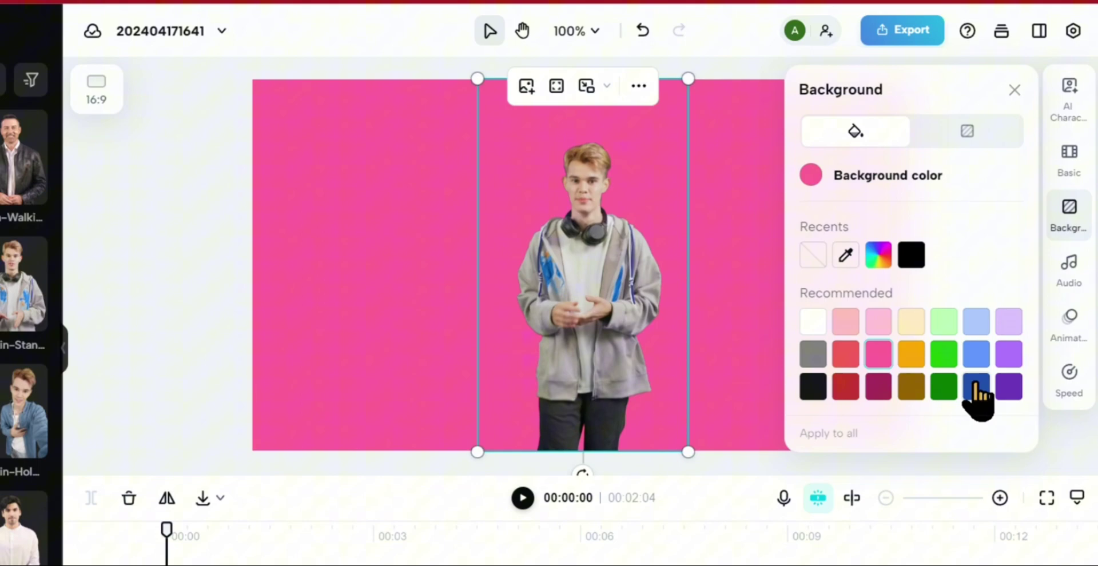
left_click(977, 386)
left_click(1009, 387)
left_click(941, 355)
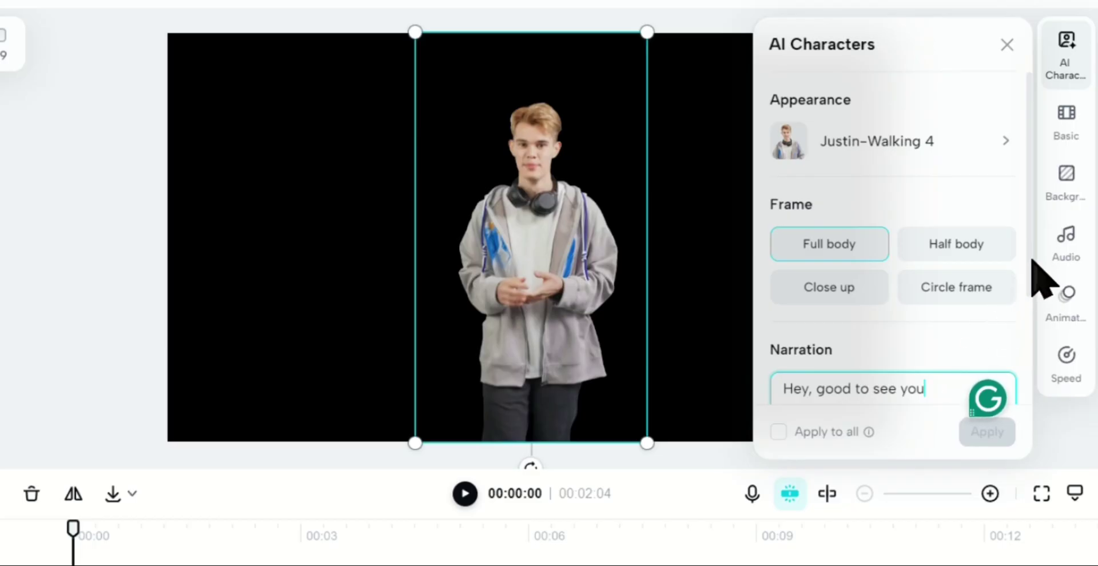
left_click(1033, 266)
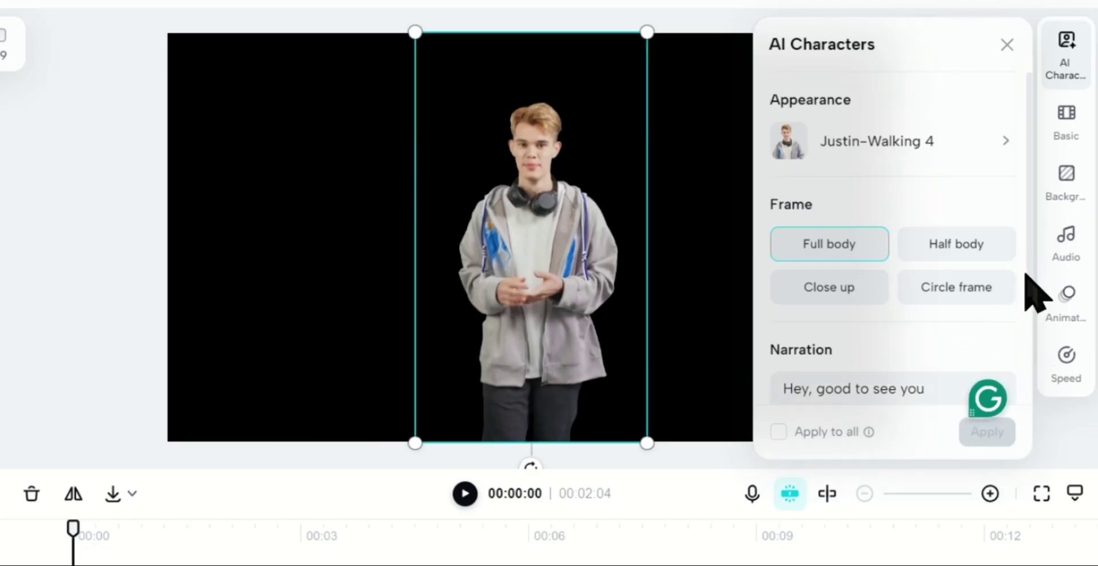
scroll(1029, 298, "down", 3)
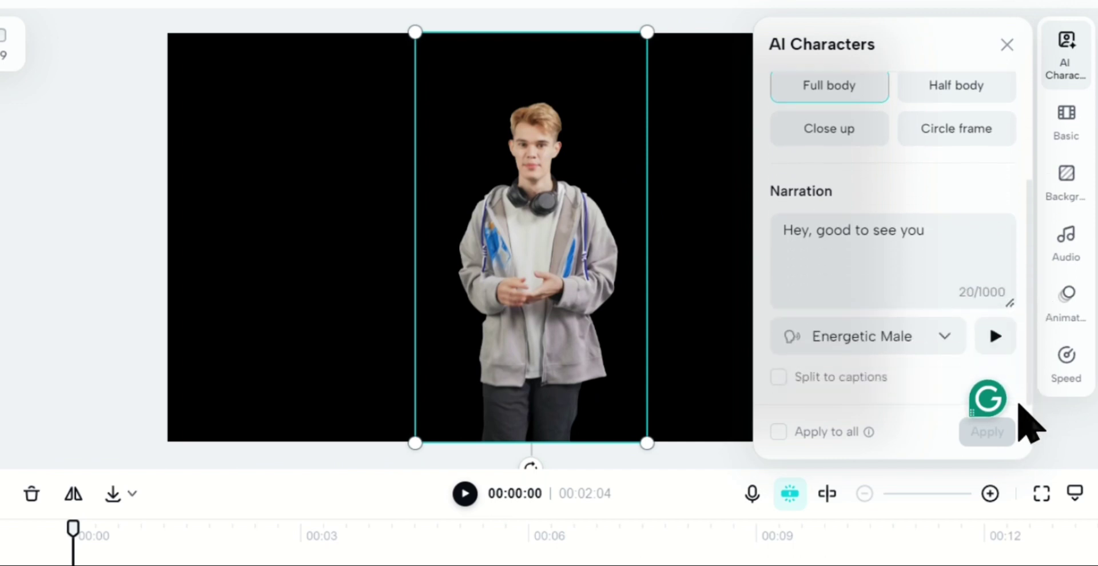
left_click(947, 247)
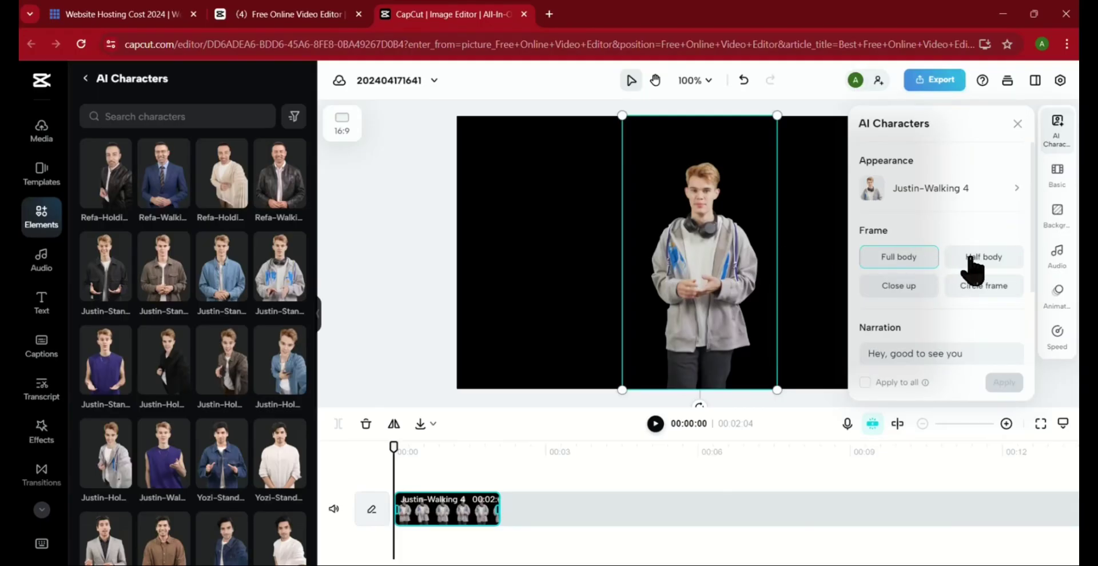
left_click(971, 264)
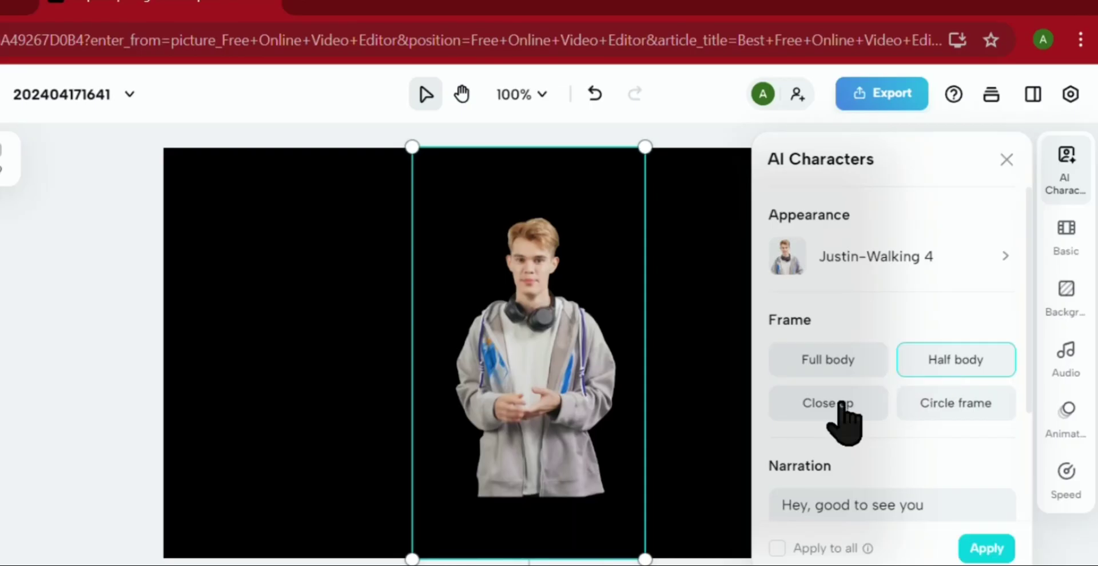
left_click(901, 285)
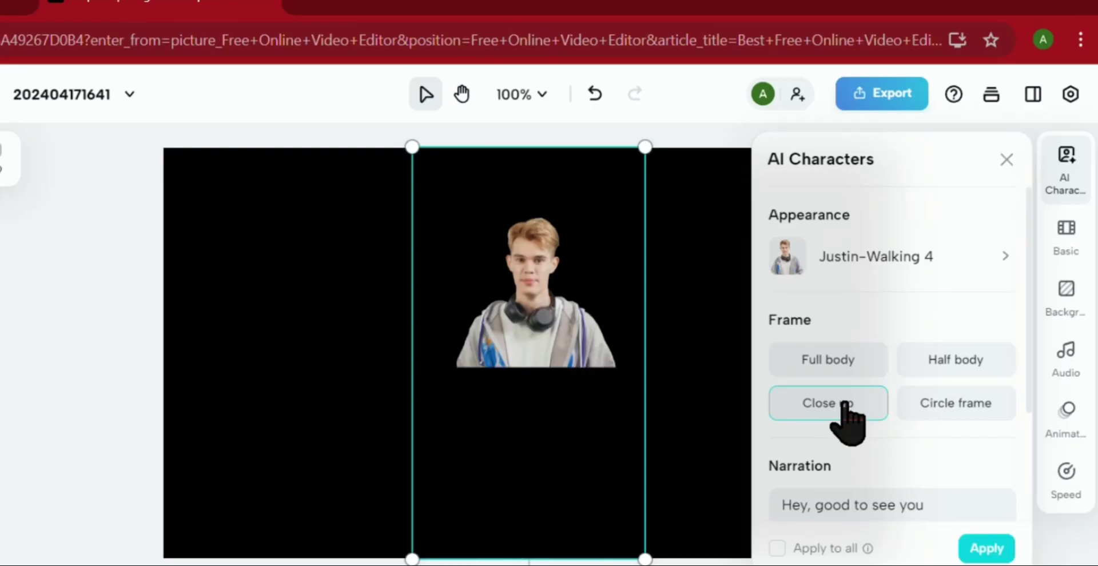
left_click(946, 411)
left_click(811, 361)
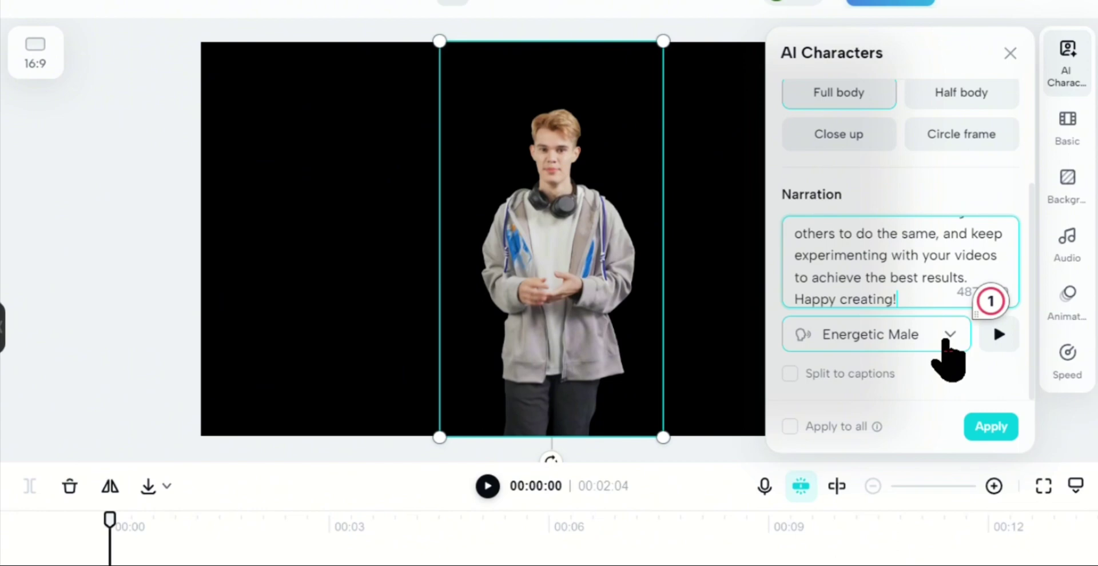
Give Justin's pasted narration script the Storyteller Male voice and apply it.
left_click(945, 339)
left_click(945, 340)
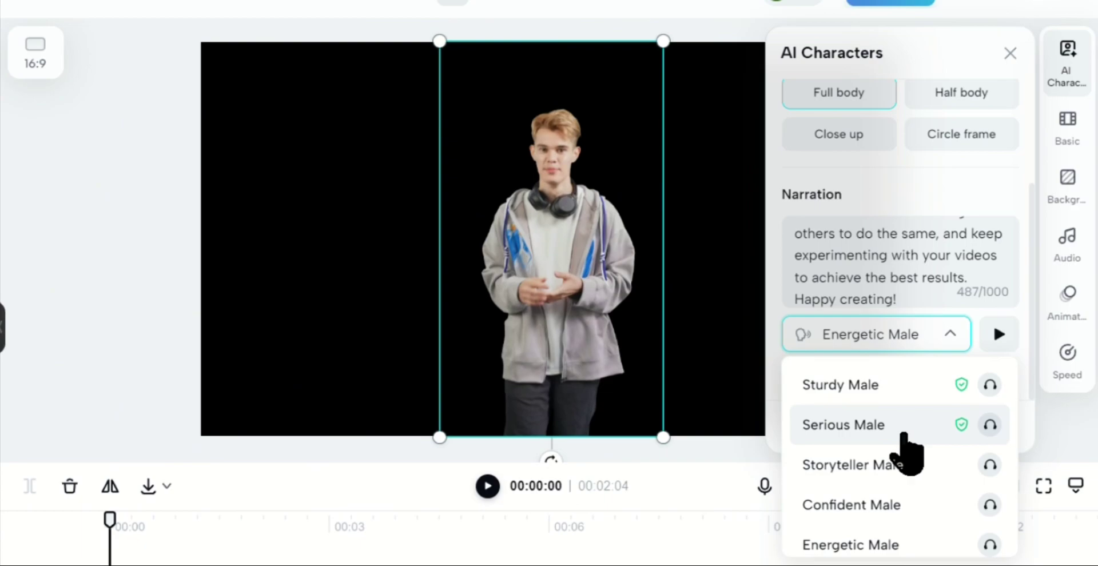
scroll(905, 440, "up", 1)
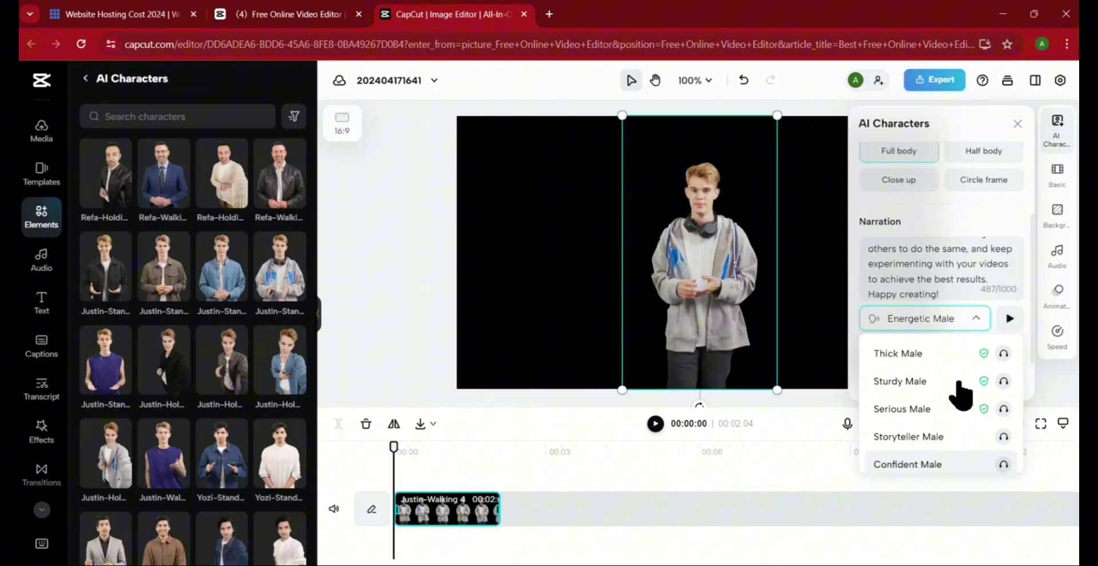
left_click(977, 438)
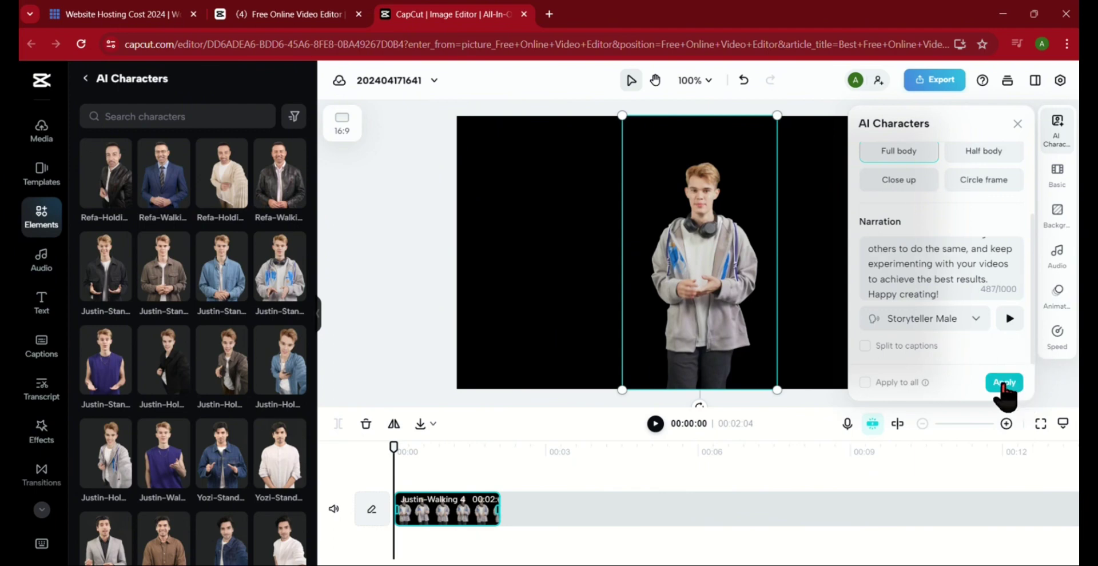
left_click(1003, 385)
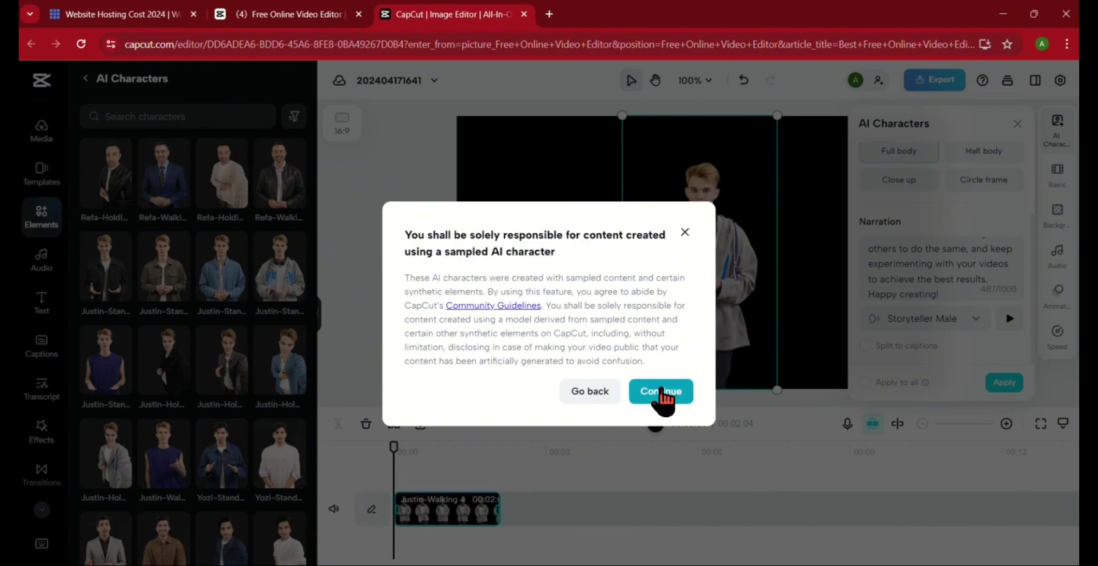
Accept the AI-character terms to generate Justin's speech and play the 29-second video.
left_click(662, 392)
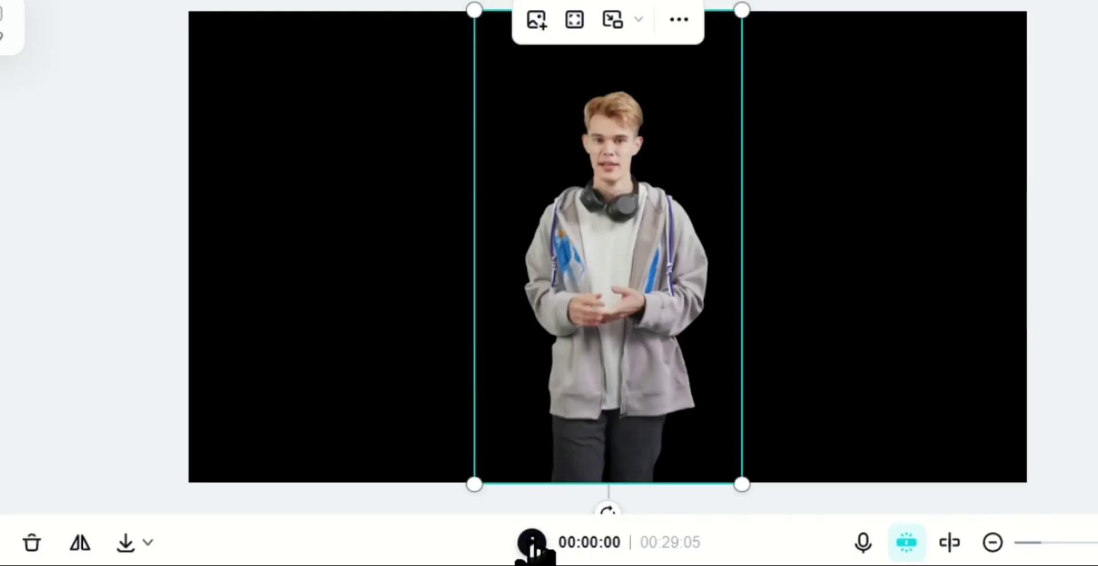
left_click(532, 543)
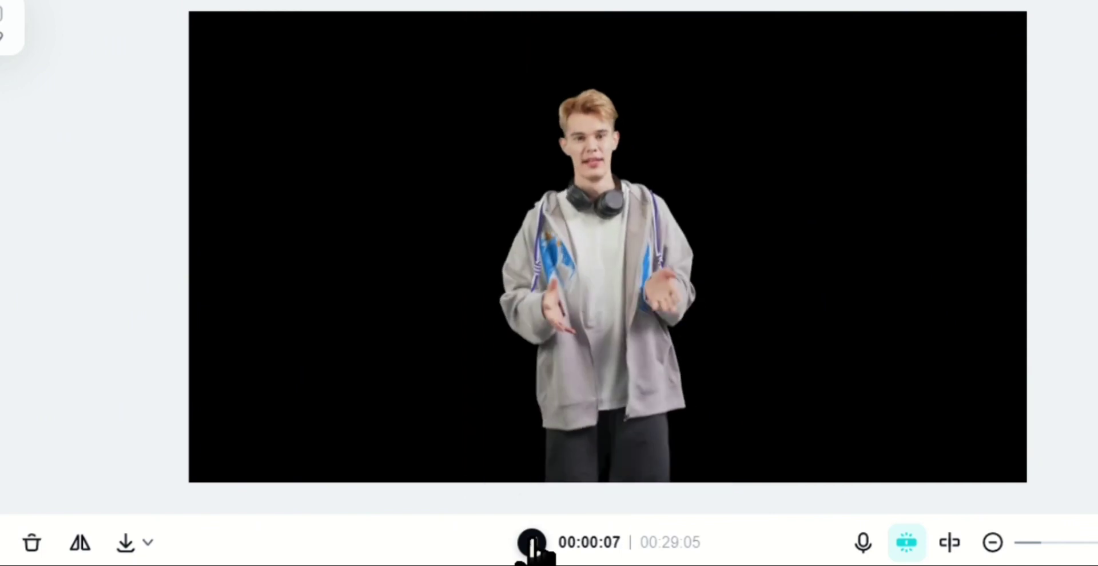